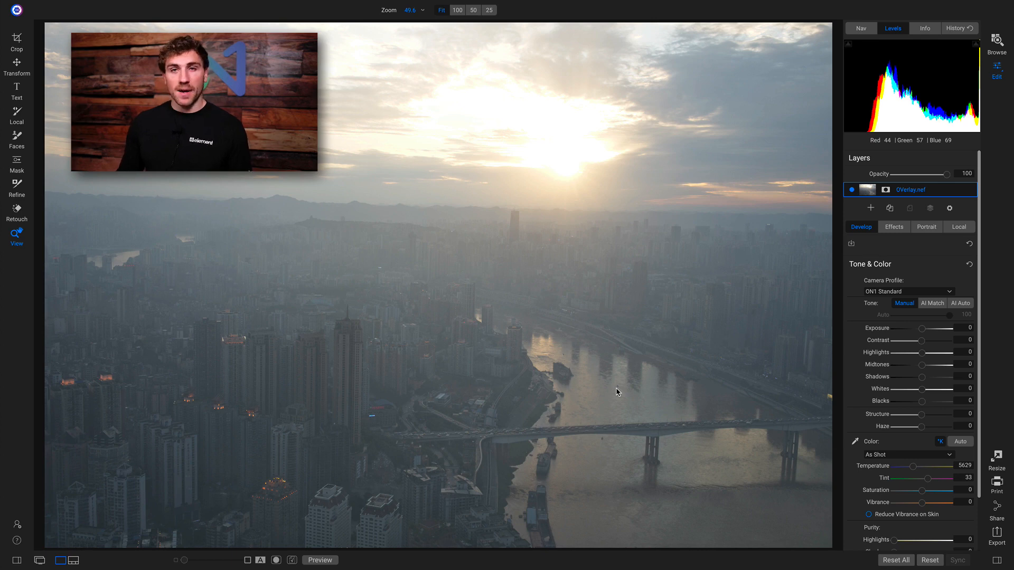
- Add a Curves filter to the OVerlay.nef layer and check its effect against the original photo
key("backslash")
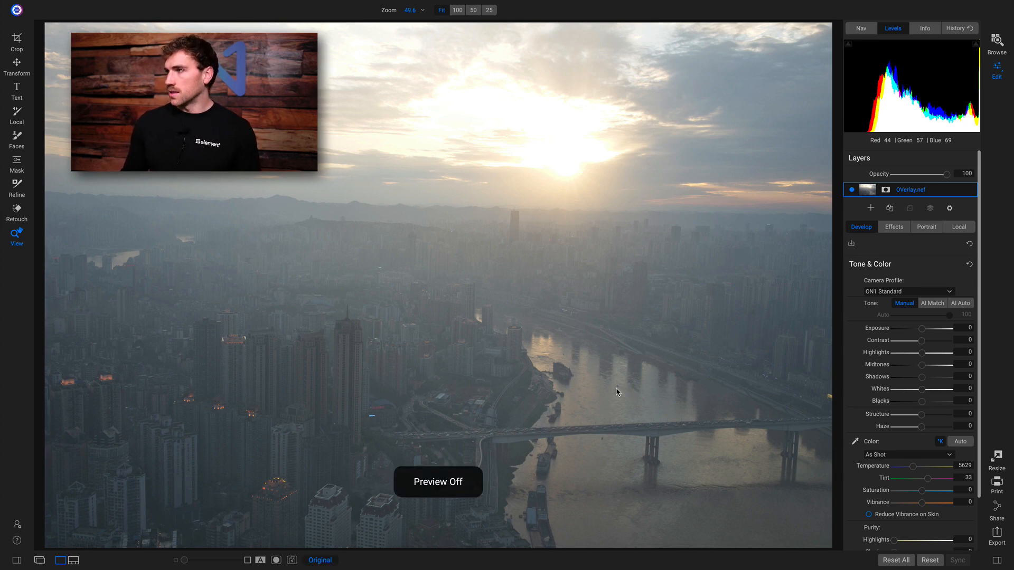
key("backslash")
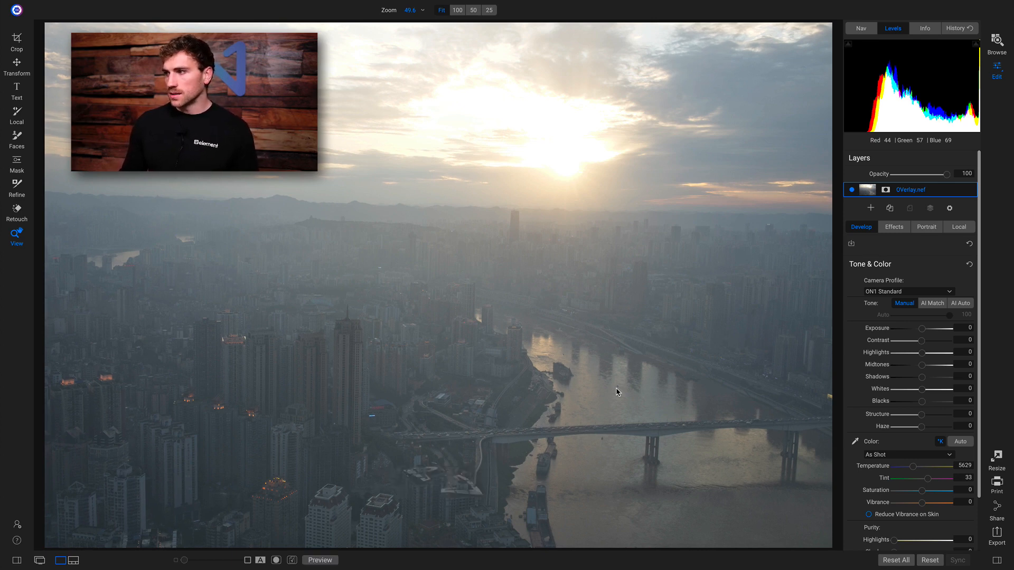
left_click(894, 231)
left_click(917, 258)
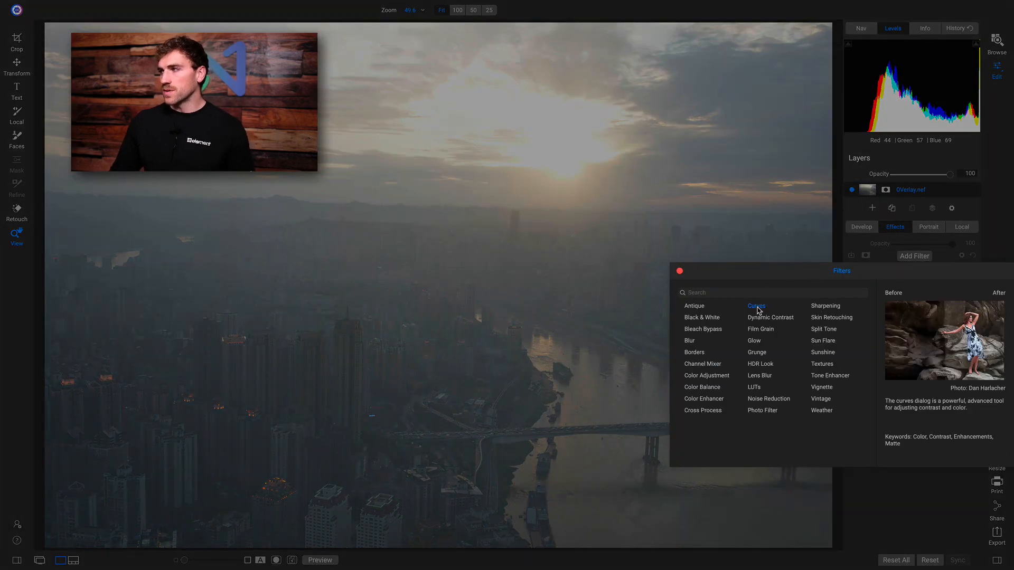
left_click(758, 307)
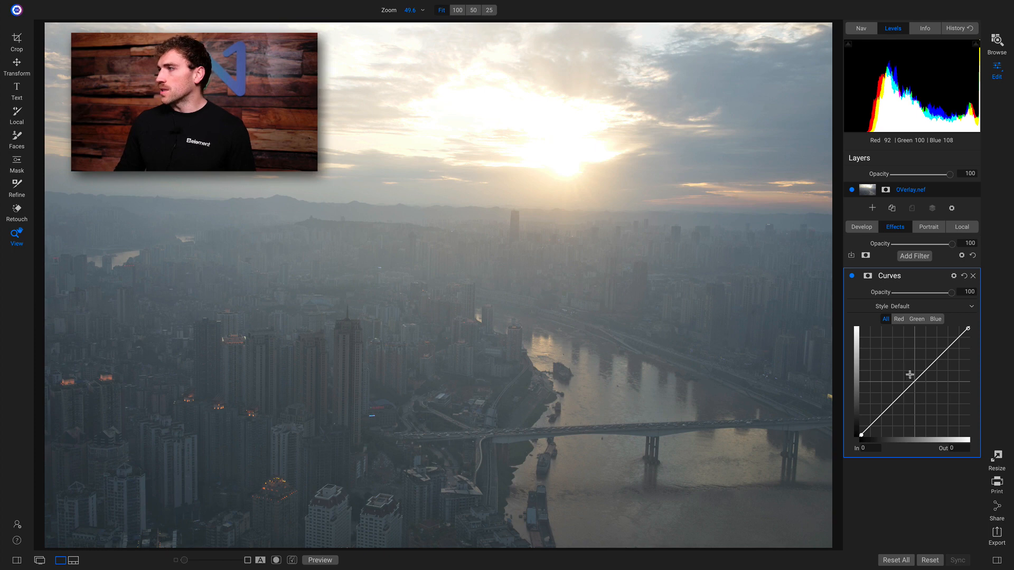
left_click(852, 277)
left_click(852, 277)
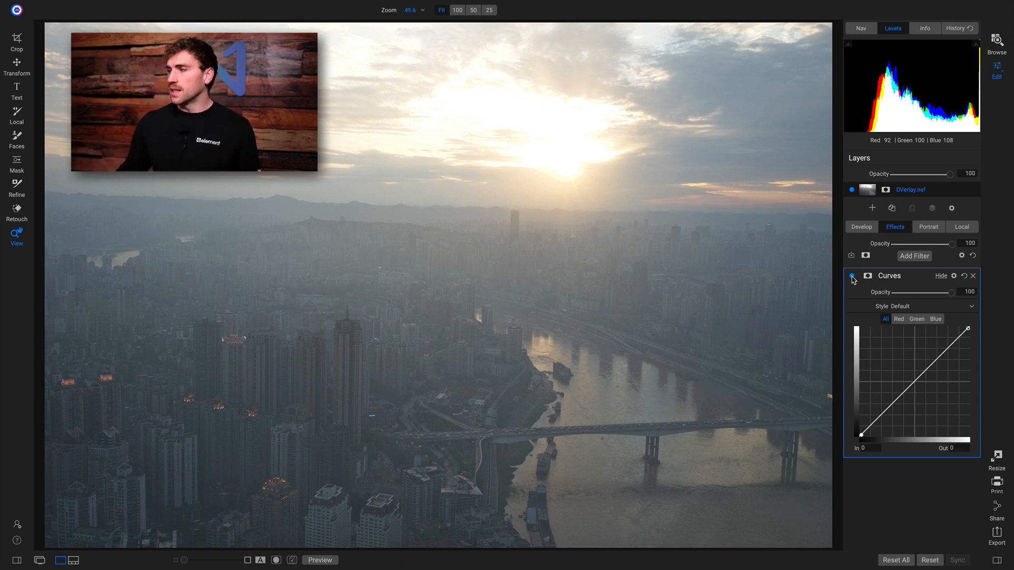
- Set the Curves filter's blending mode to Overlay
left_click(953, 277)
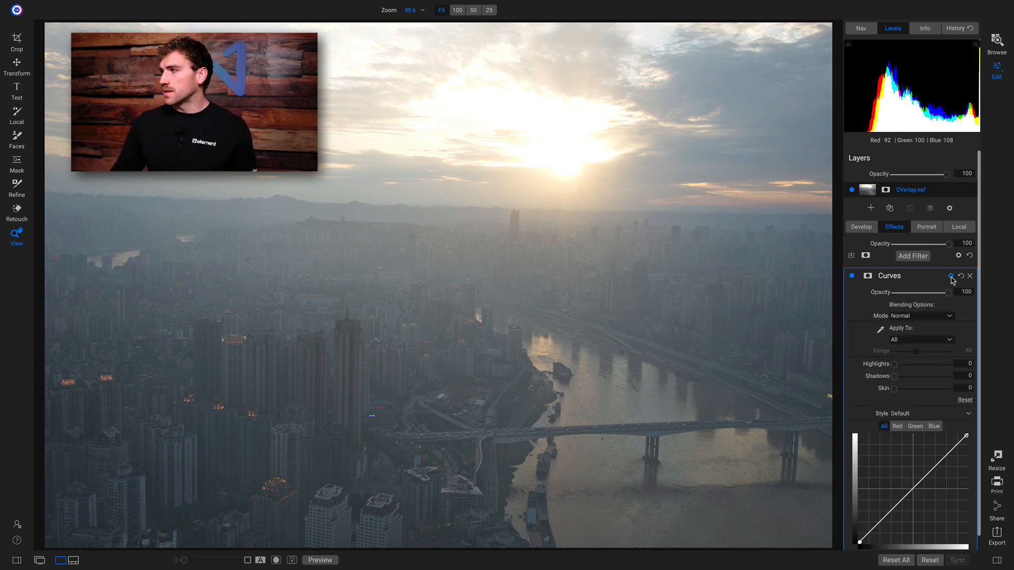
left_click(915, 317)
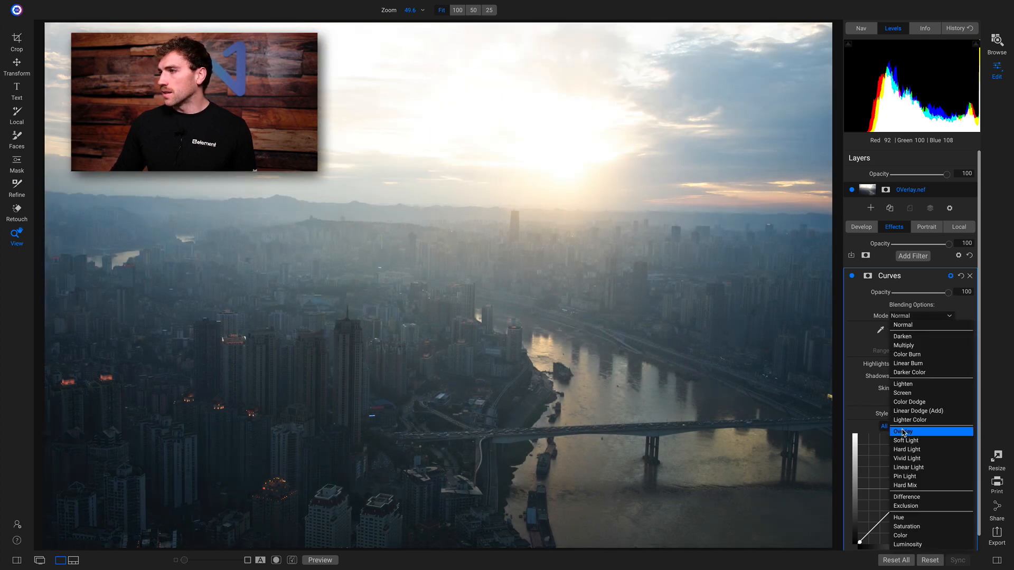
left_click(903, 432)
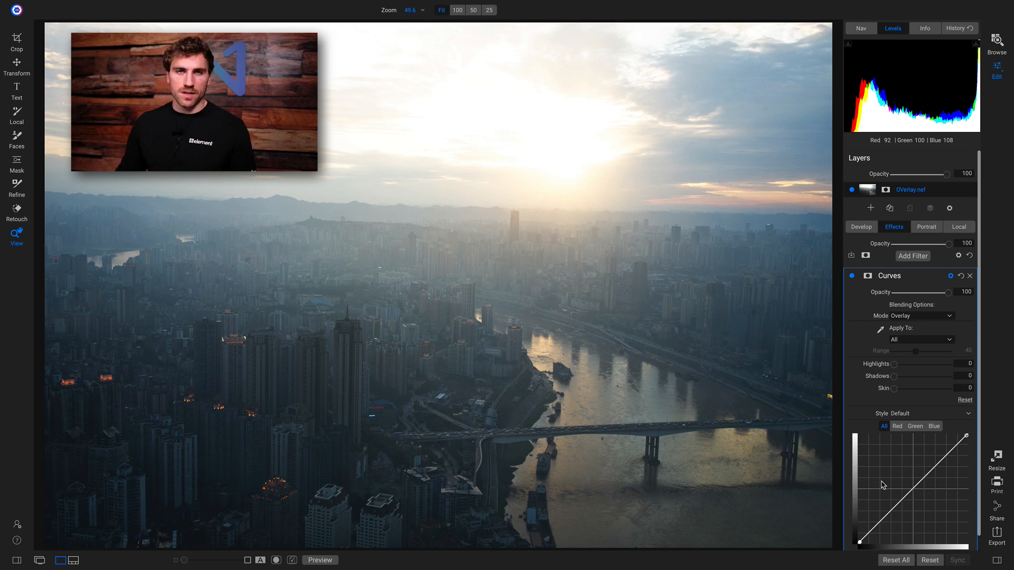
- Compare the photo with and without the Curves filter, examining the bright sky around the sun at 100% zoom
scroll(896, 378, "down", 1)
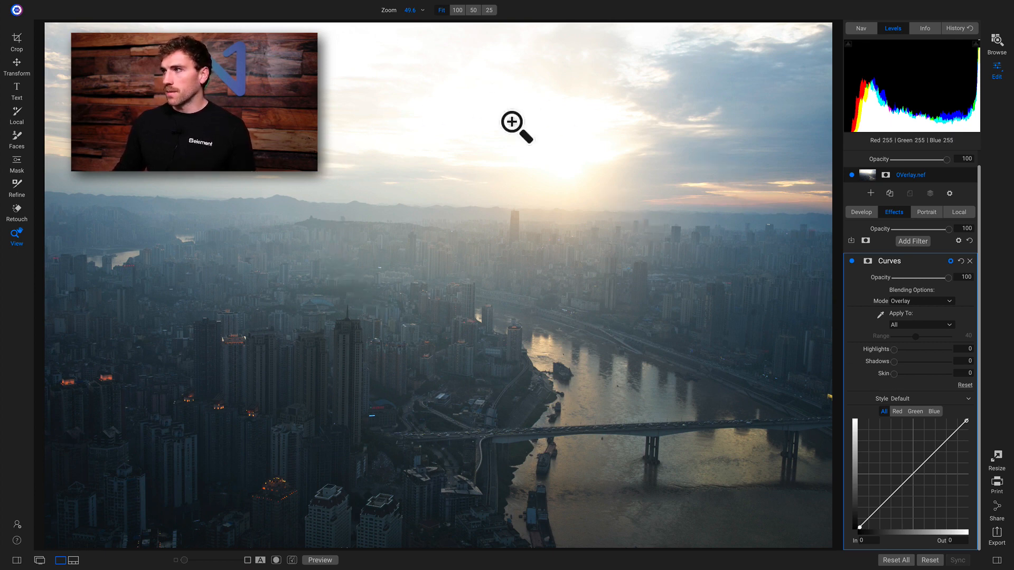
left_click(852, 262)
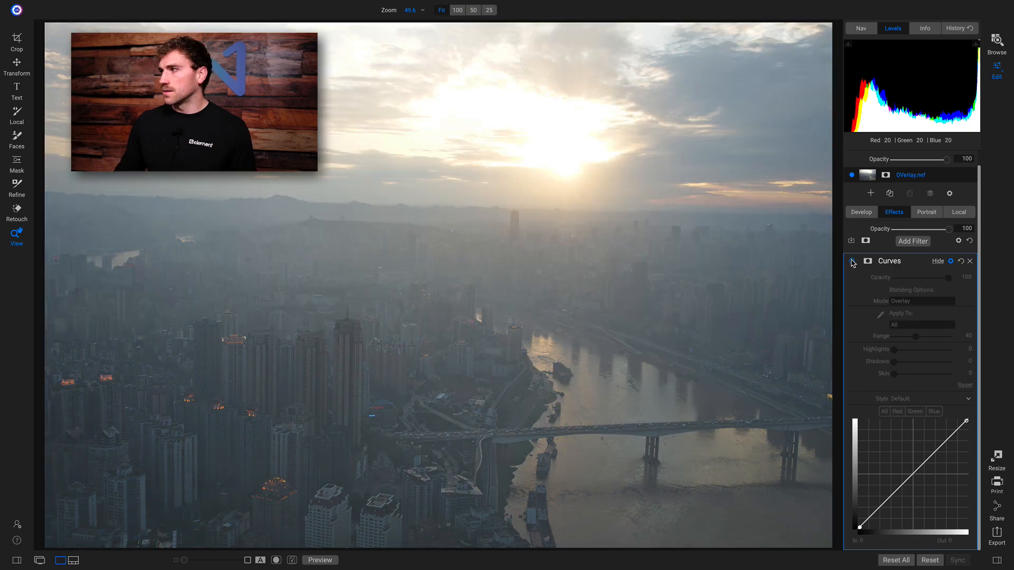
left_click(851, 261)
left_click(582, 93)
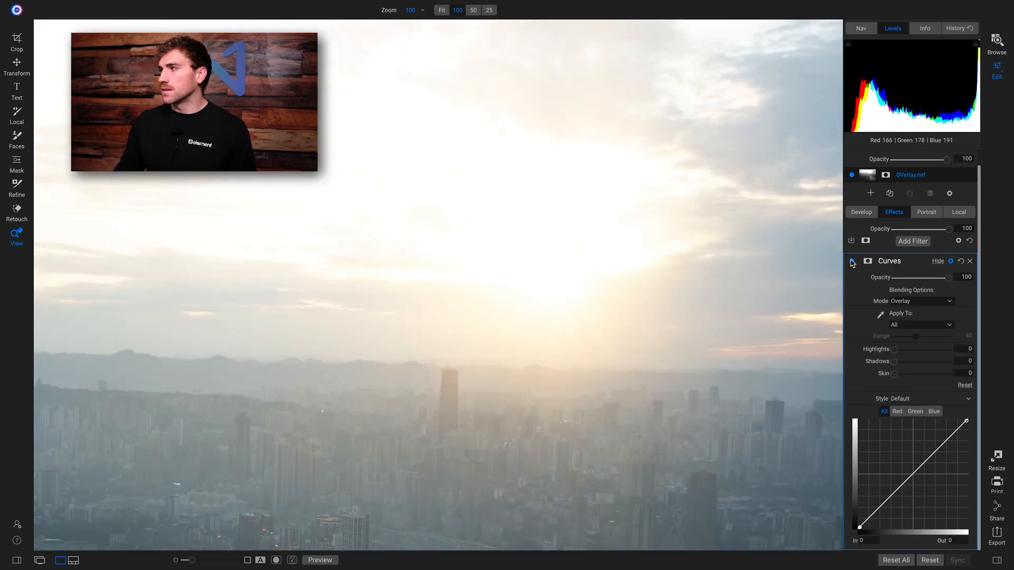
left_click(852, 261)
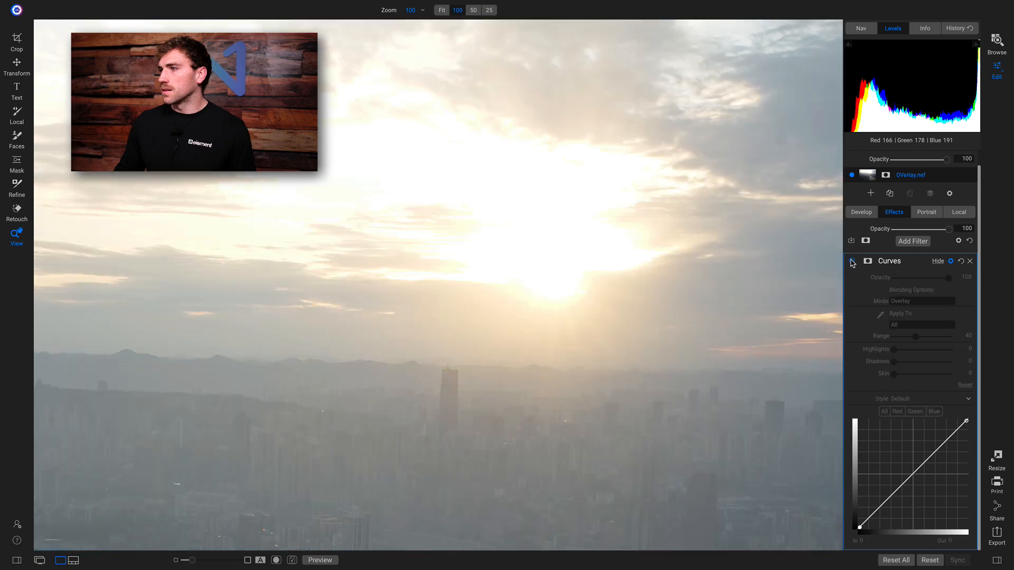
left_click(852, 261)
left_click(852, 262)
left_click(852, 261)
left_click(453, 256)
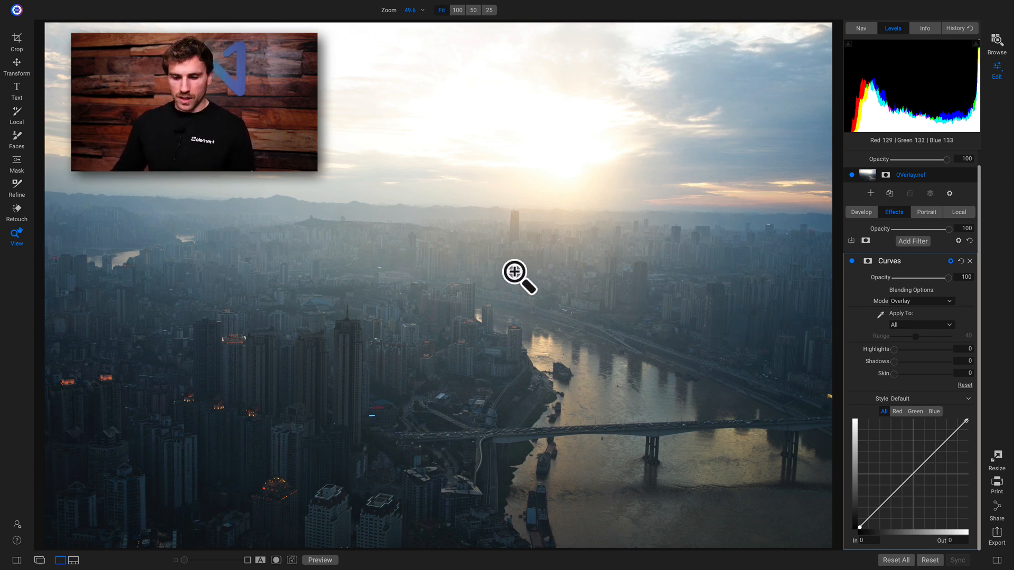
- Mask the sky out of the Curves filter with a Linear Top gradient along the horizon, widen its transition and compare the effect
key("m")
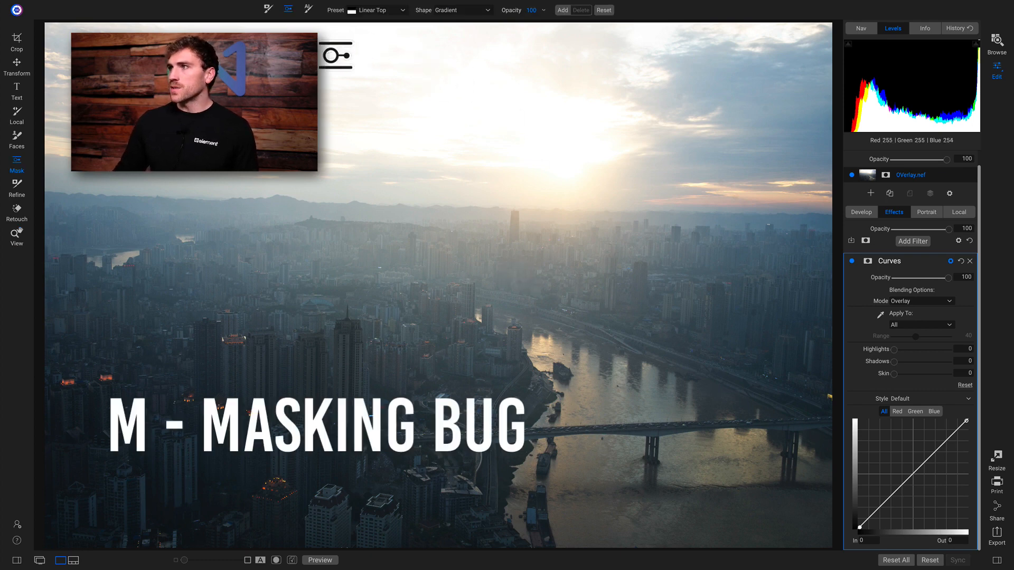
left_click(358, 14)
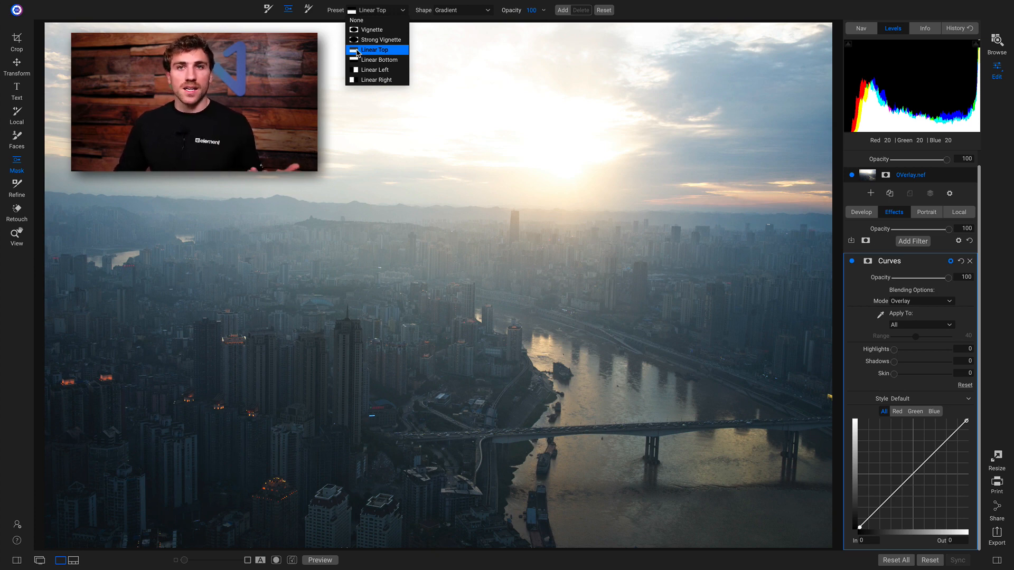
left_click(379, 52)
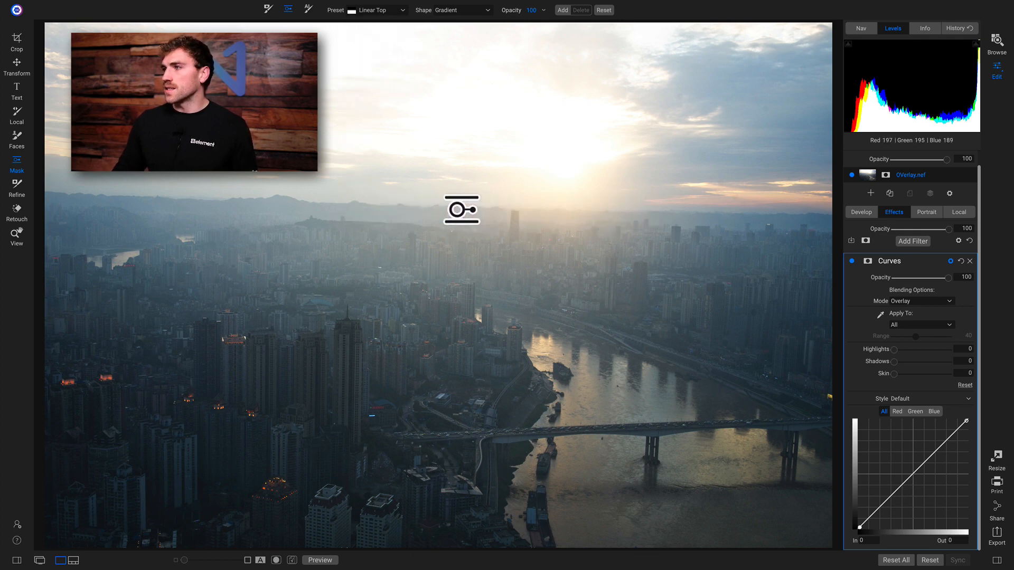
left_click(462, 210)
left_click_drag(461, 211, 463, 215)
left_click_drag(464, 156, 462, 125)
left_click_drag(462, 214, 462, 202)
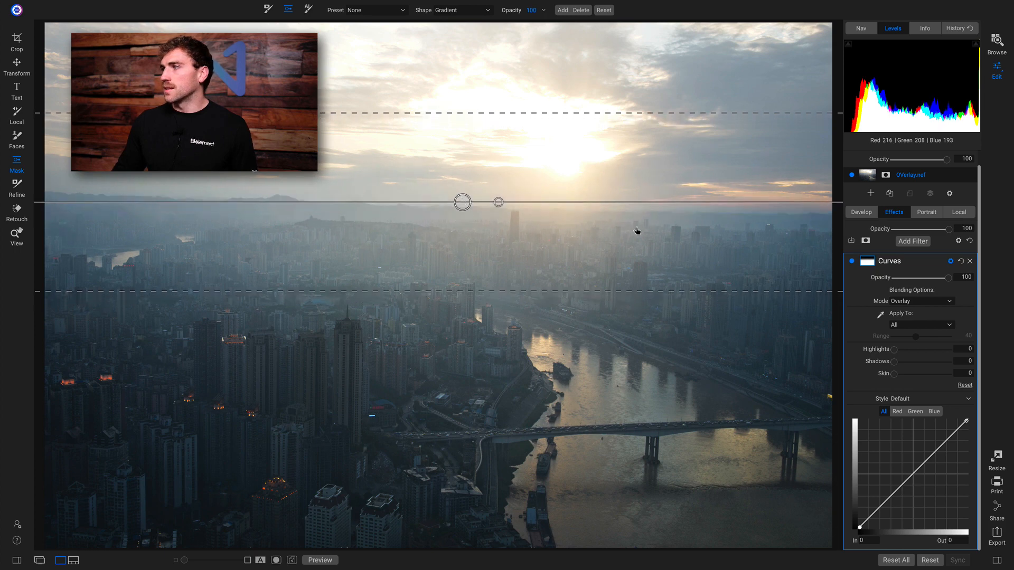
left_click(852, 261)
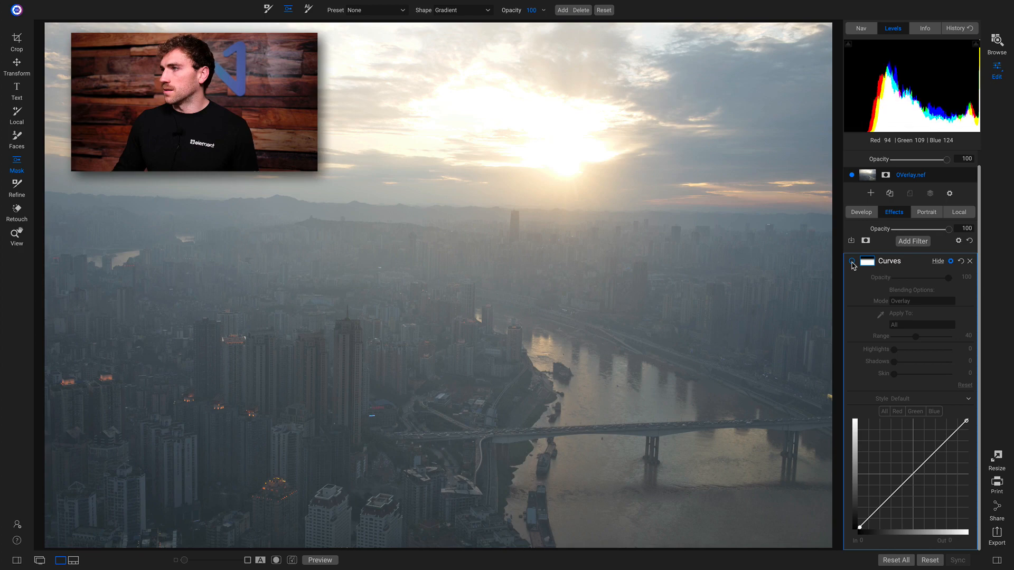
left_click(852, 261)
left_click(851, 261)
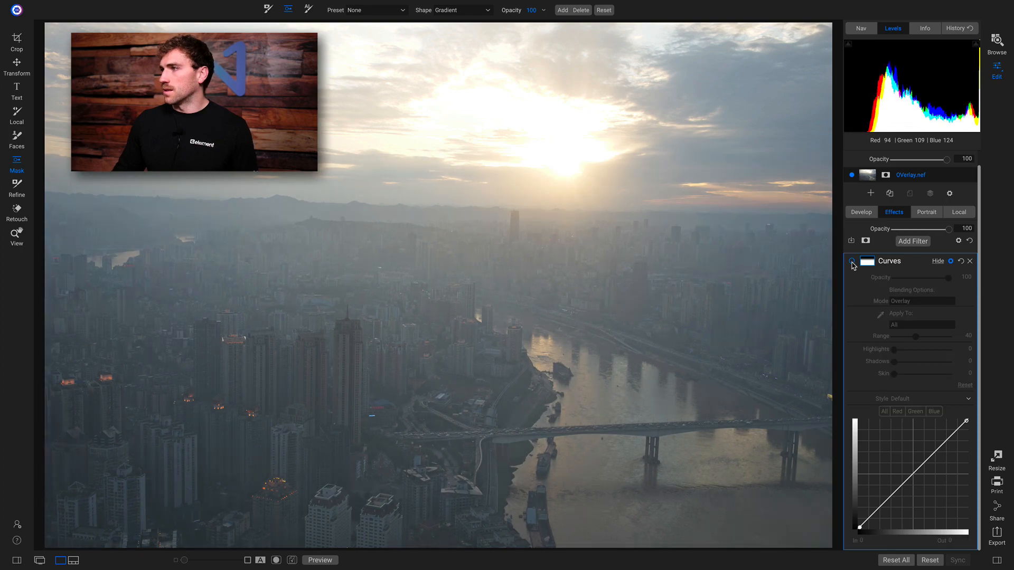
left_click(852, 262)
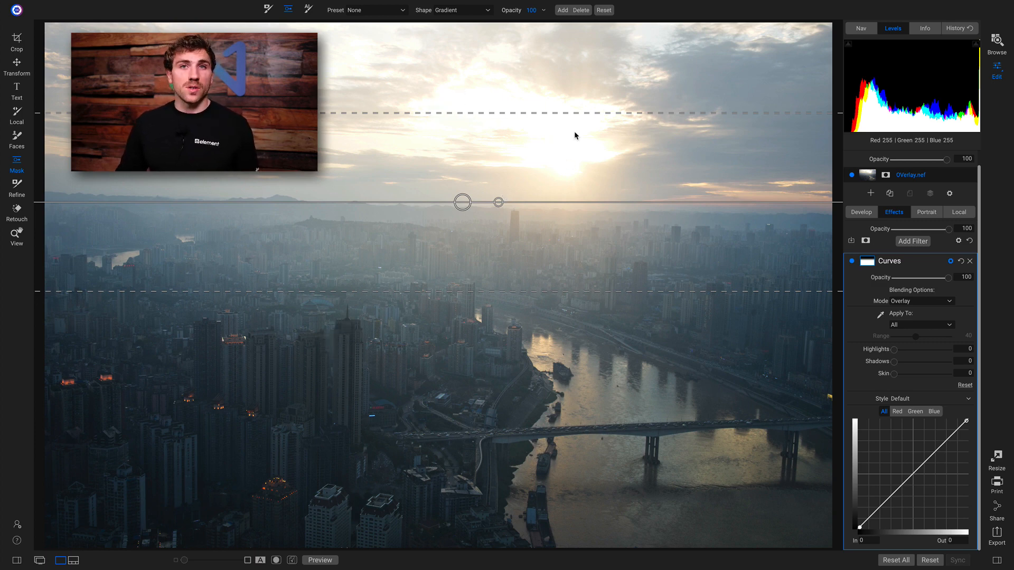
- Shape the filter's curve by moving the black point to In 41, Out 6, raising the shadows and lowering the highlights to In 213, Out 162
key("z")
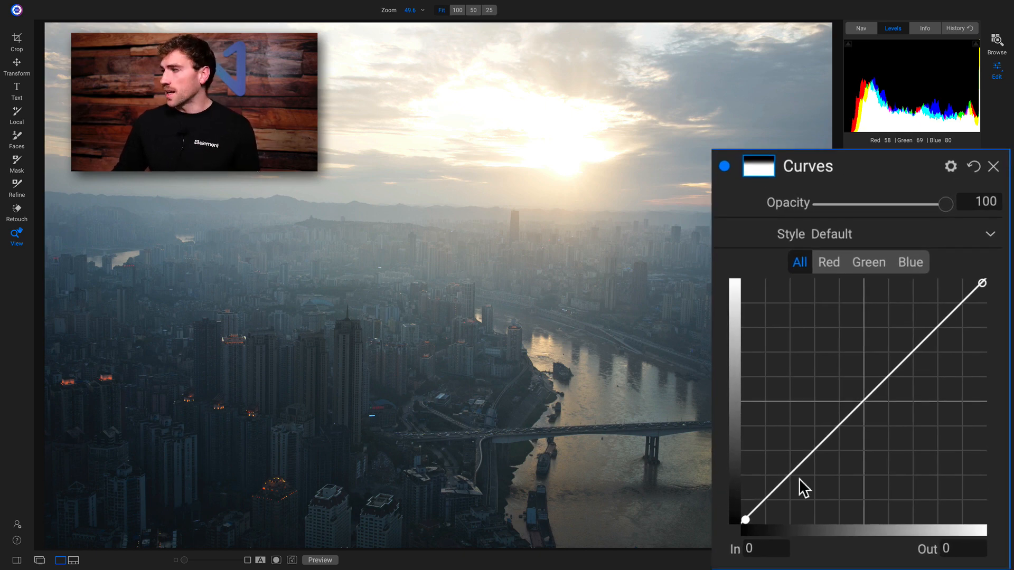
left_click_drag(744, 521, 782, 522)
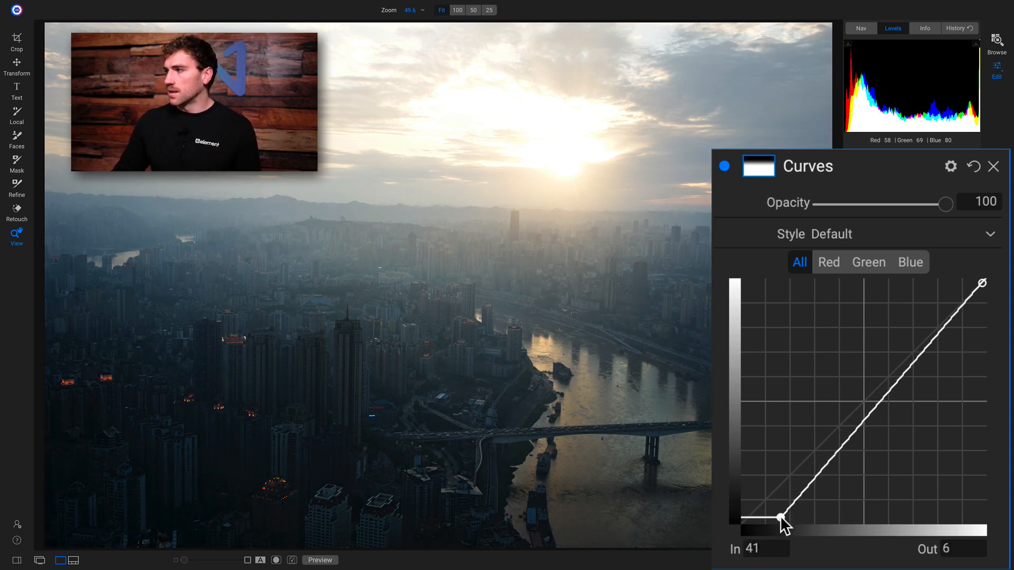
mouse_move(808, 487)
left_mouse_down()
mouse_move(796, 471)
mouse_move(799, 480)
left_mouse_up()
left_click_drag(925, 348, 946, 369)
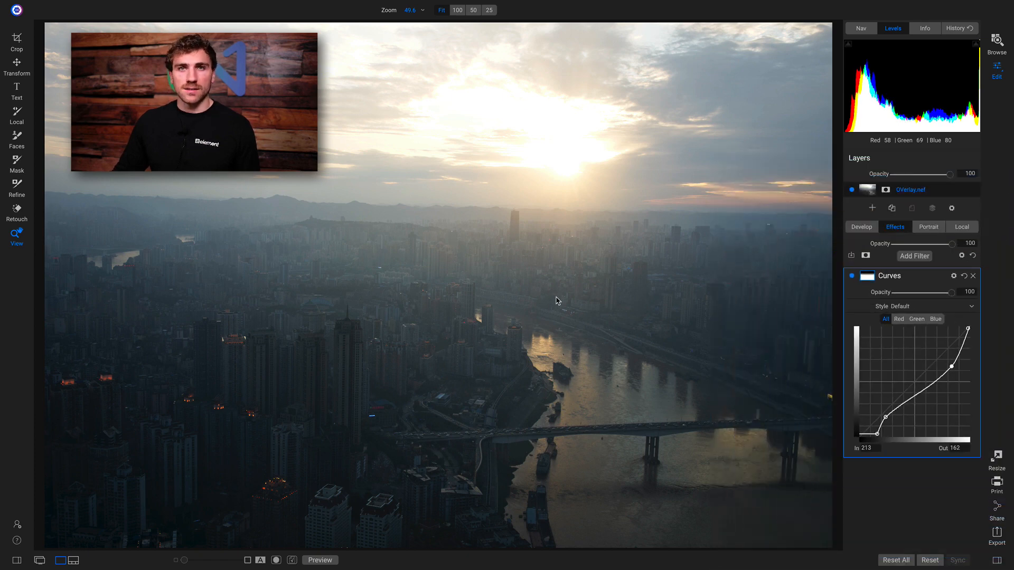
- Compare the photo with and without the Curves filter and reset all edits on it
left_click(852, 276)
left_click(852, 277)
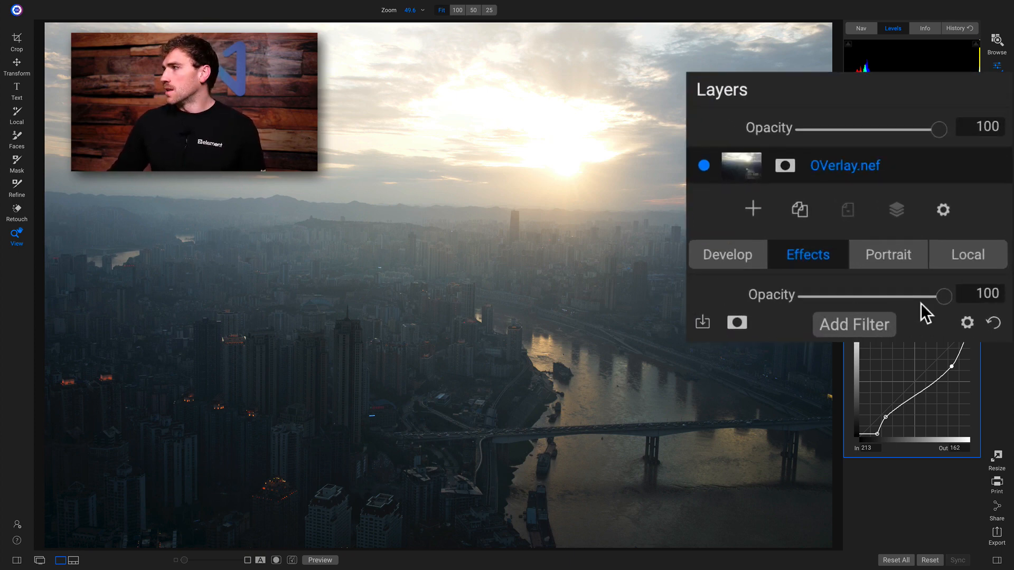
left_click(900, 563)
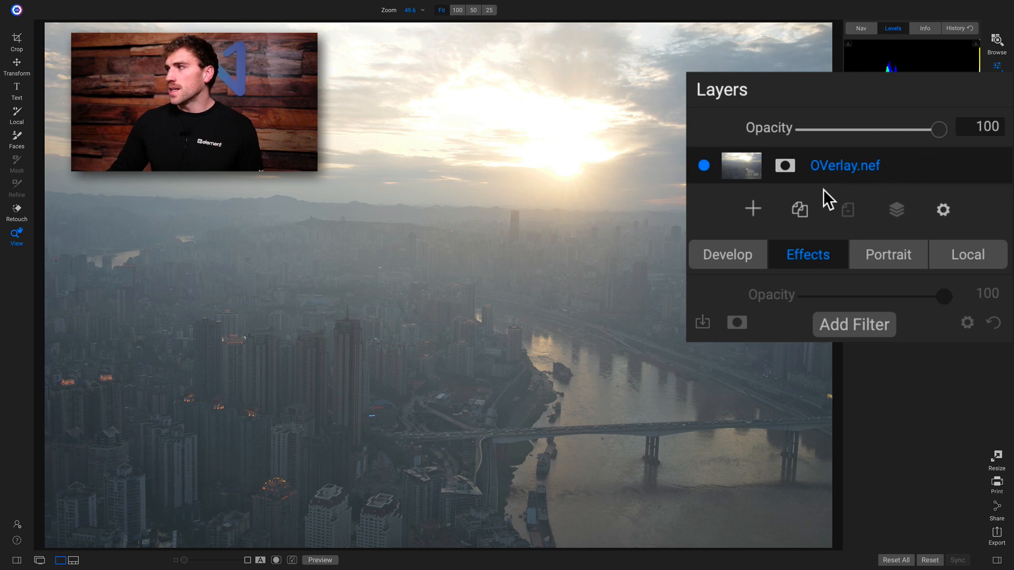
- Duplicate the OVerlay.nef layer as a layer named Contrast and set its blending mode to Overlay
left_click(800, 210)
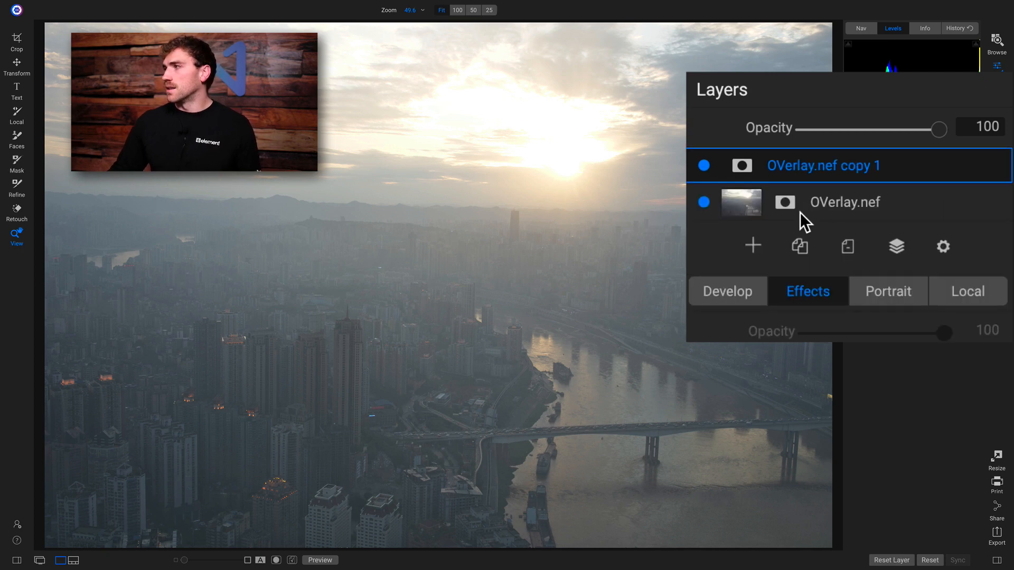
double_click(854, 161)
type("Contrast")
key("Return")
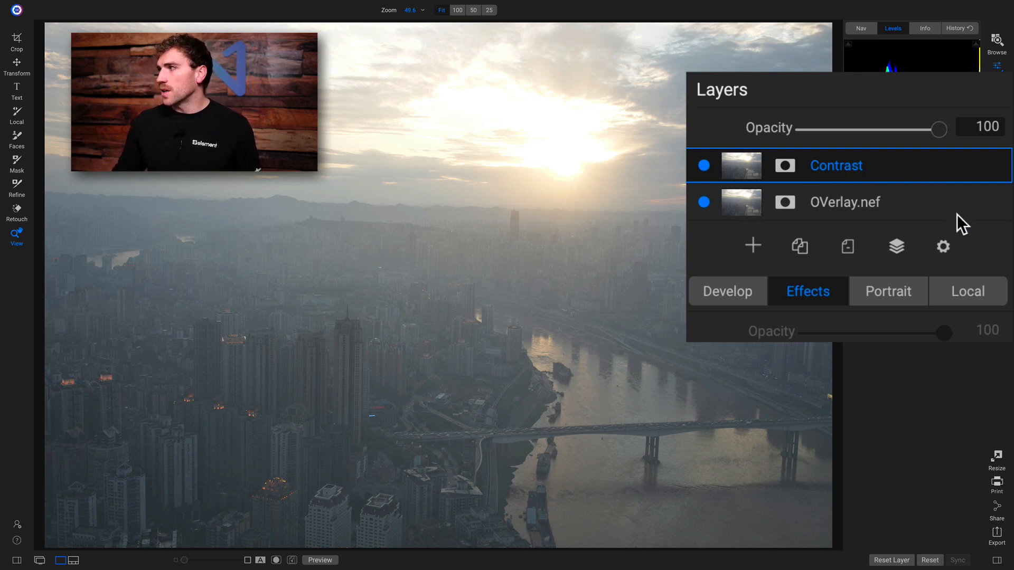
left_click(942, 247)
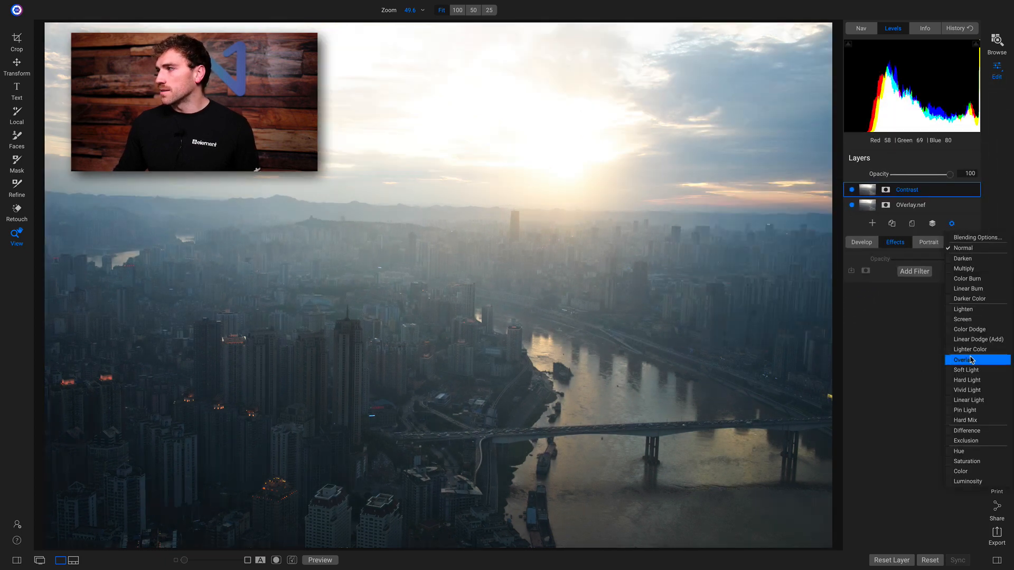
left_click(972, 359)
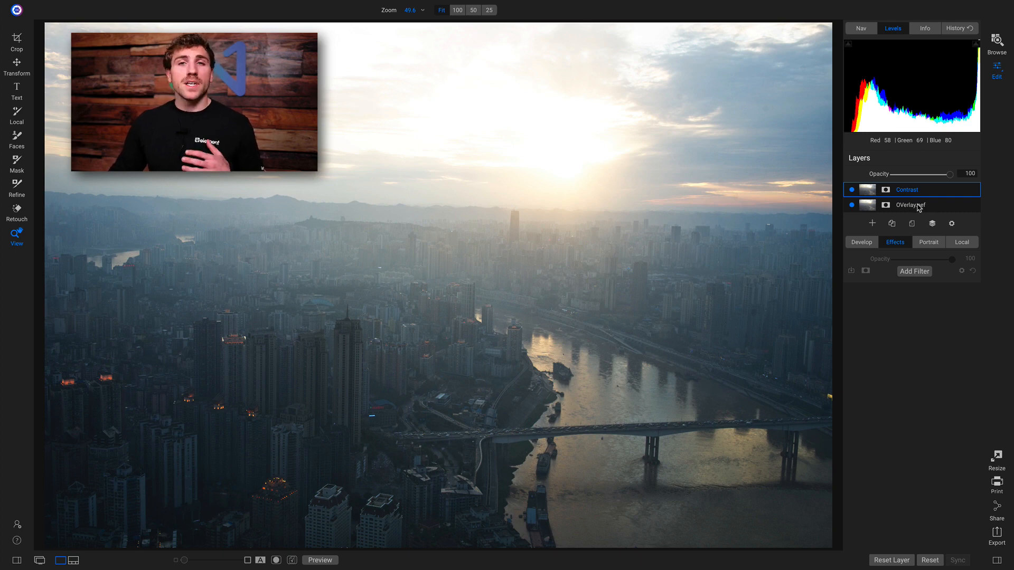
- Mask the sky out of the Contrast layer with a Linear Top gradient along the horizon, widen its transition and compare the effect
left_click(887, 191)
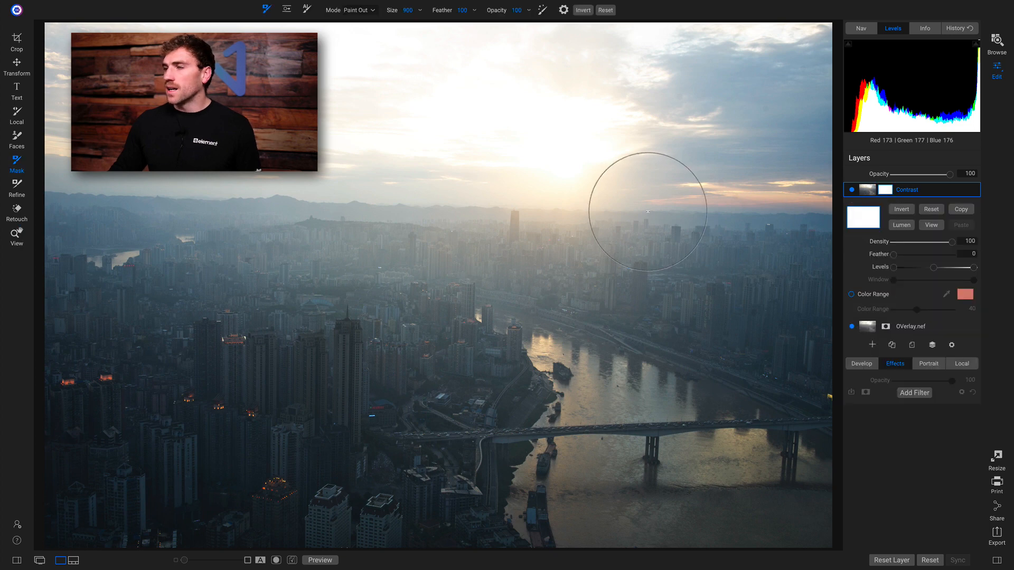
key("shift+b")
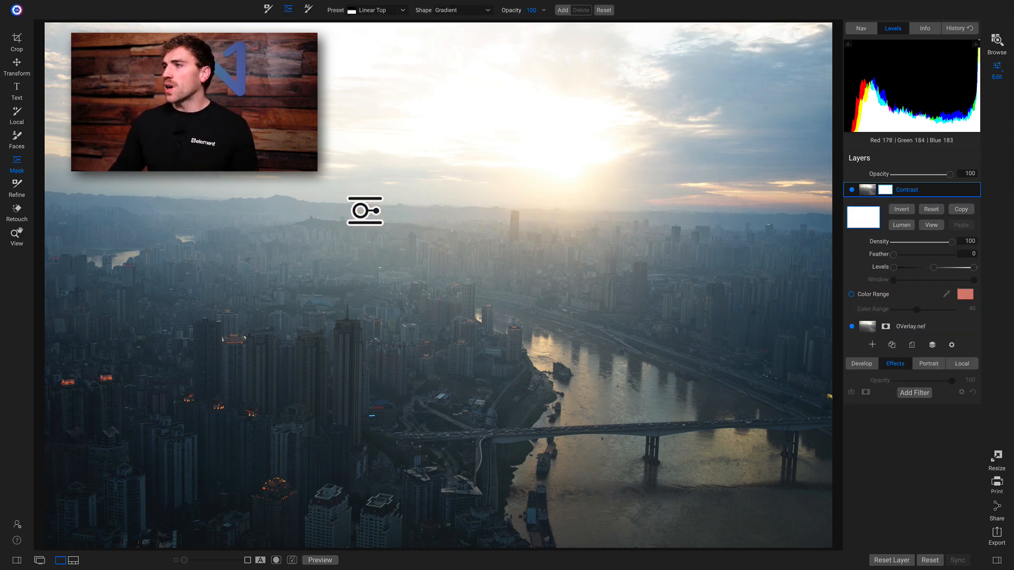
left_click(403, 205)
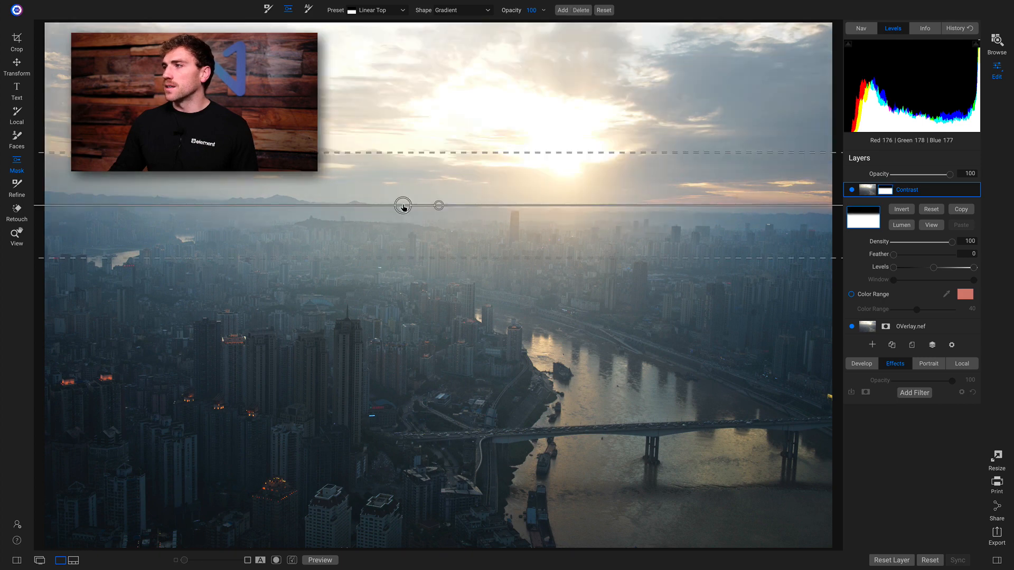
left_click_drag(408, 209, 406, 215)
left_click_drag(415, 264, 412, 278)
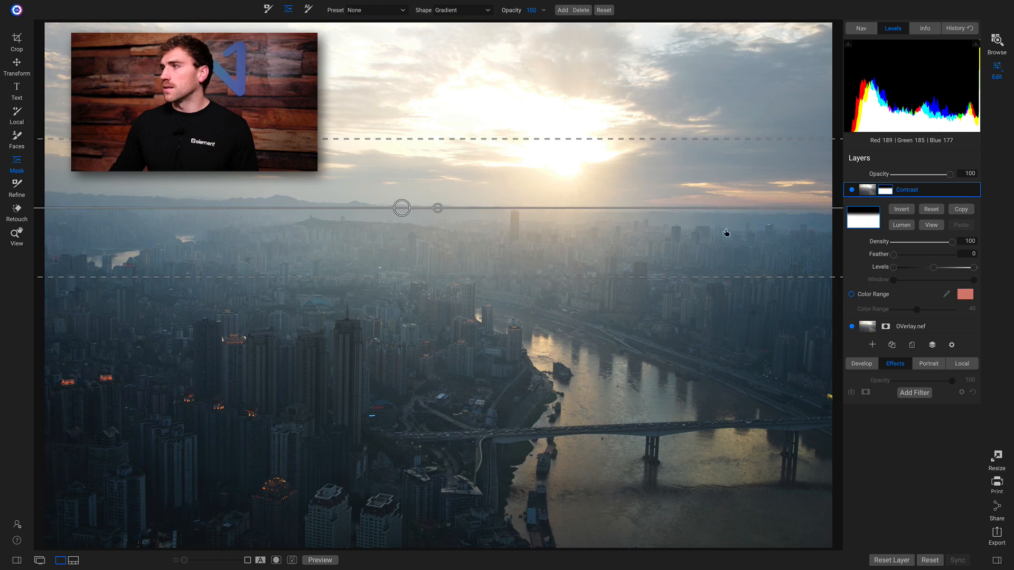
left_click(851, 191)
left_click(851, 190)
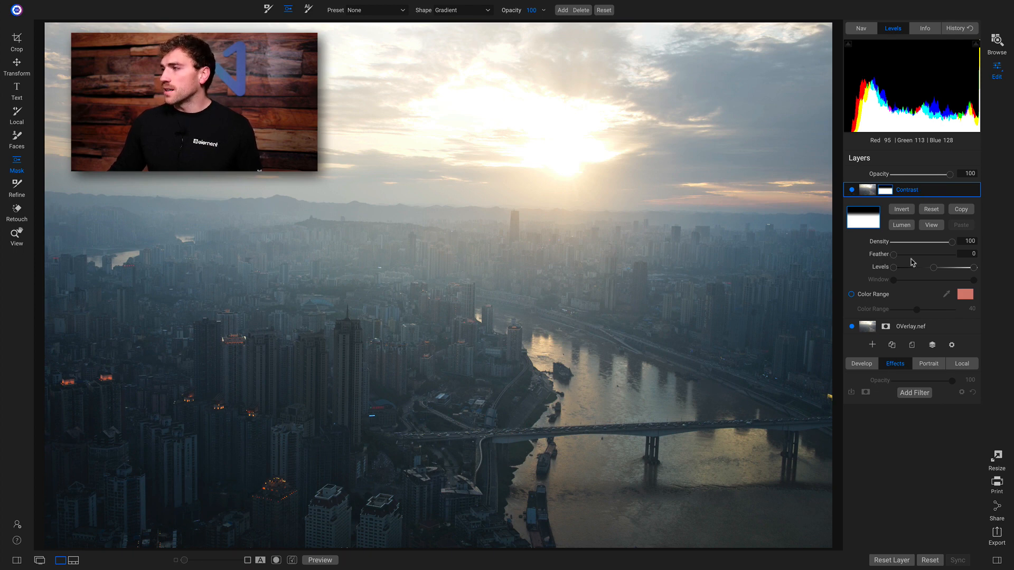
- Adjust the Contrast layer's tone with Exposure -0.8, Contrast 25, Midtones 20 and Whites 54, keeping the ON1 Standard camera profile
left_click(868, 364)
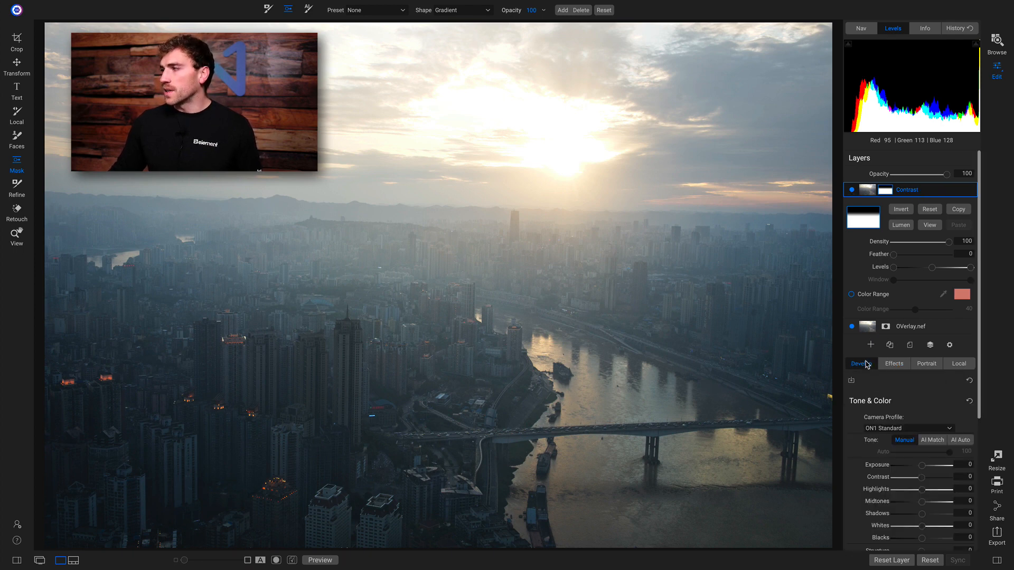
scroll(867, 364, "down", 3)
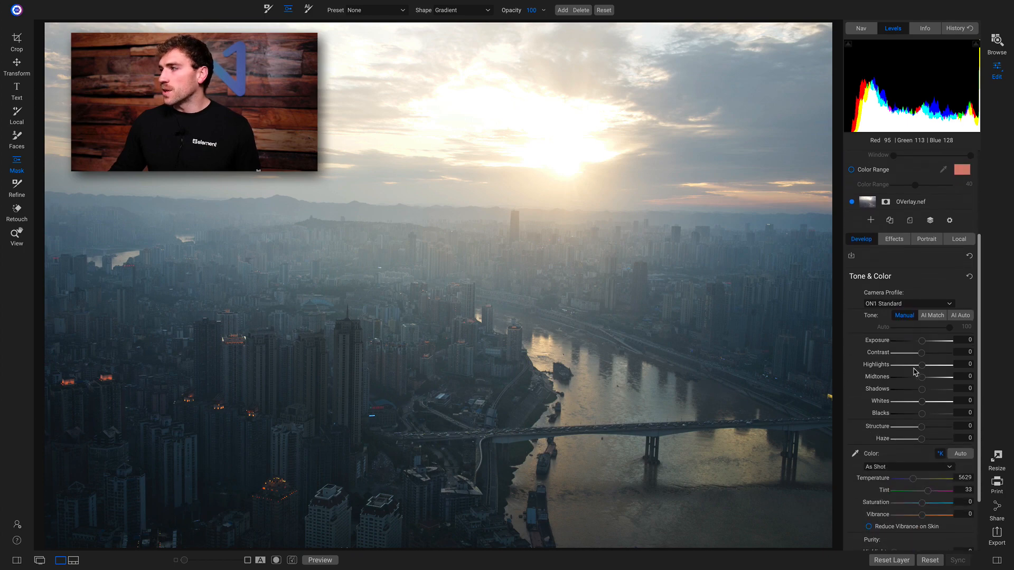
left_click(925, 304)
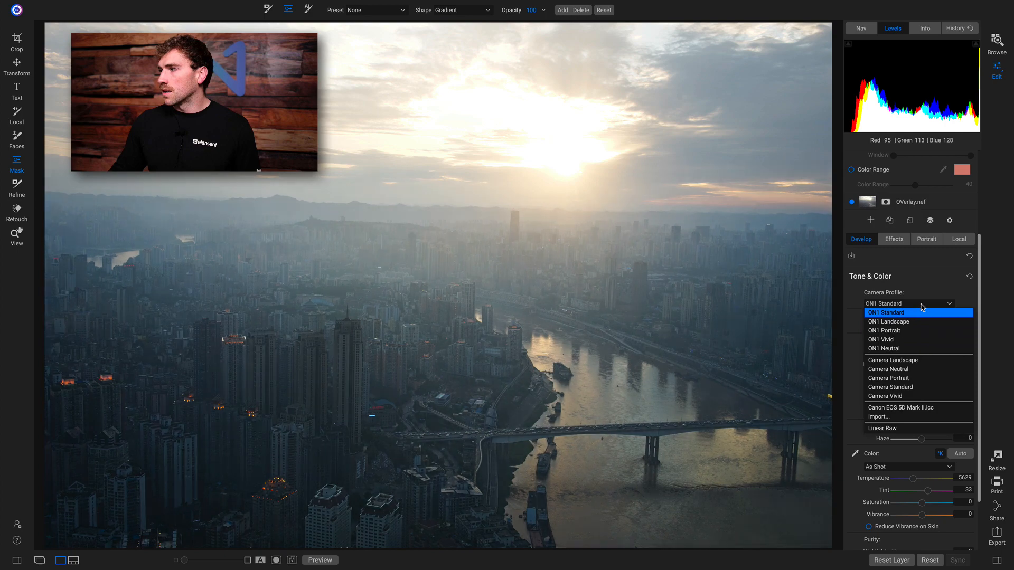
left_click(921, 312)
left_click_drag(922, 341, 934, 354)
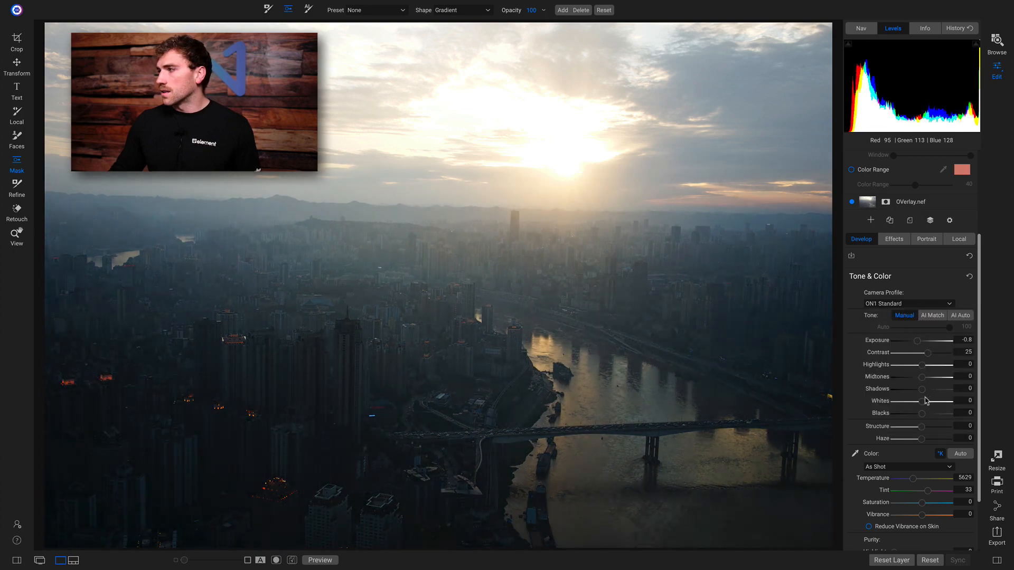
left_click_drag(924, 402, 928, 377)
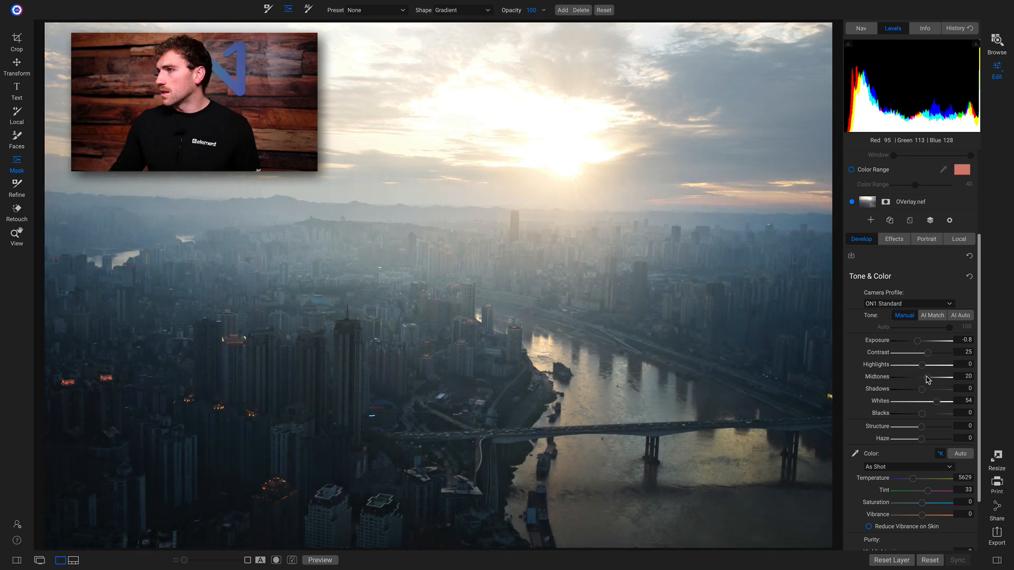
scroll(897, 222, "up", 3)
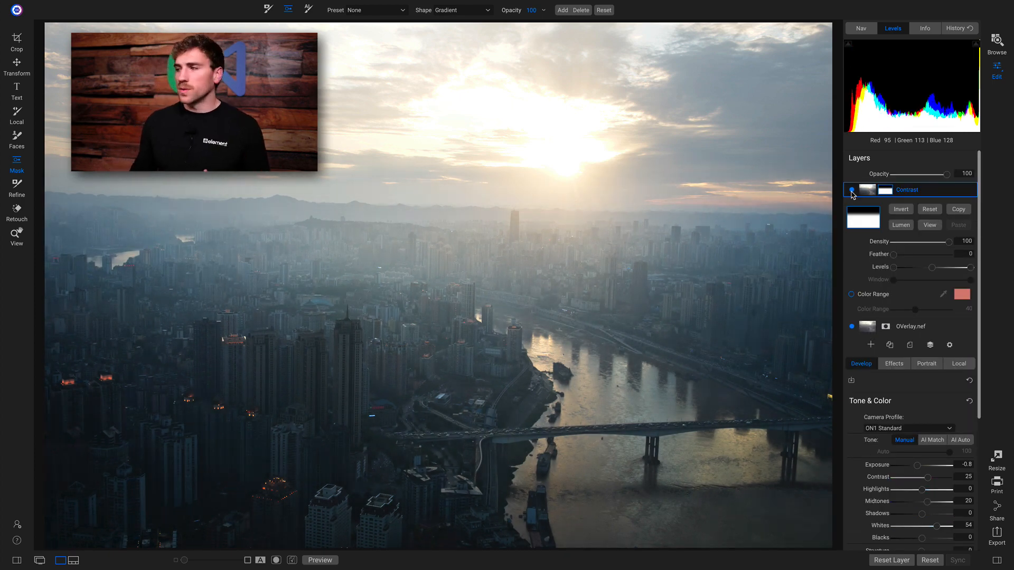